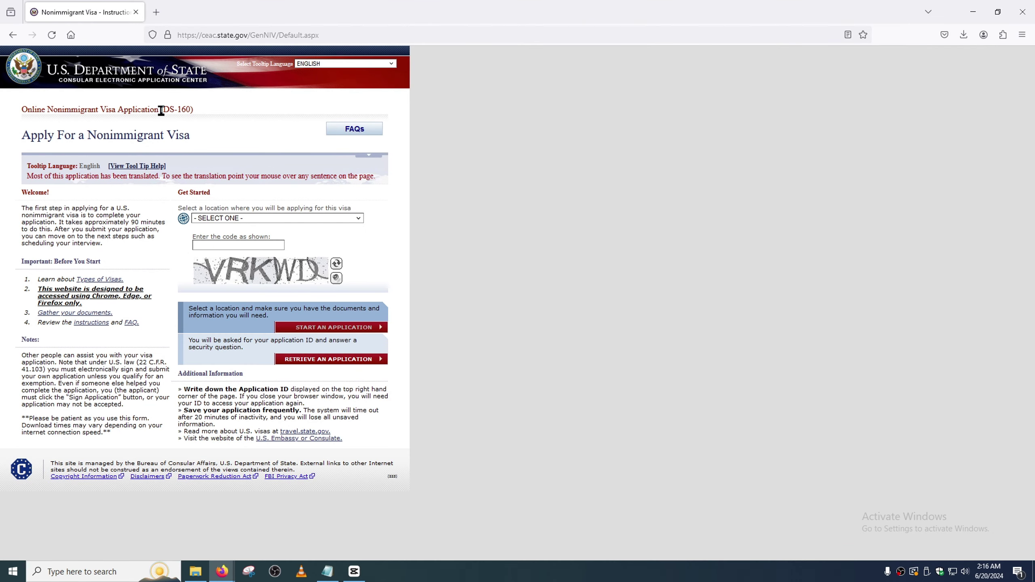
- Highlight '(DS-160)' in the Apply for a Nonimmigrant Visa page title
left_click_drag(161, 110, 202, 116)
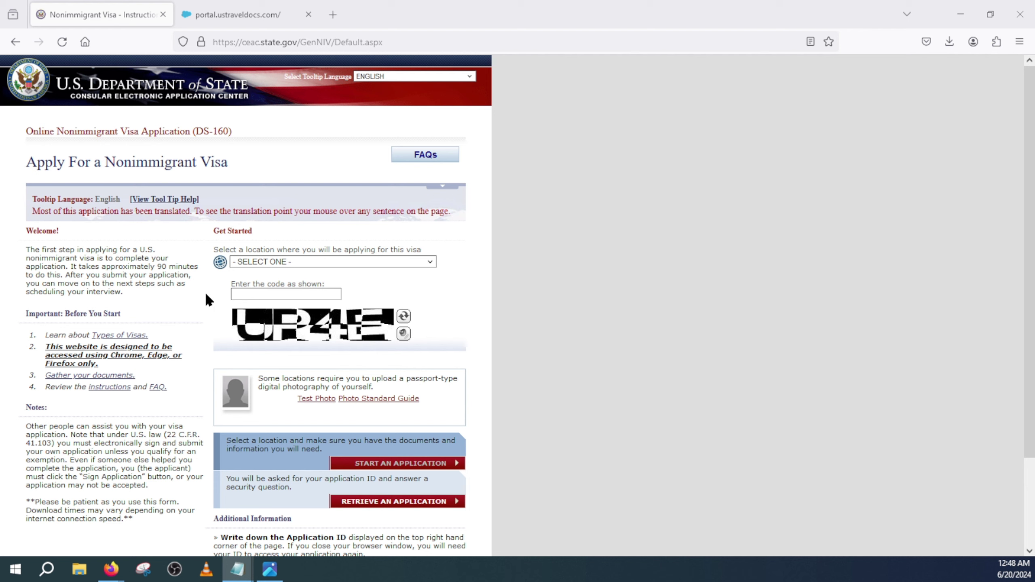
- Choose PAKISTAN, ISLAMABAD as the application location
left_click(256, 262)
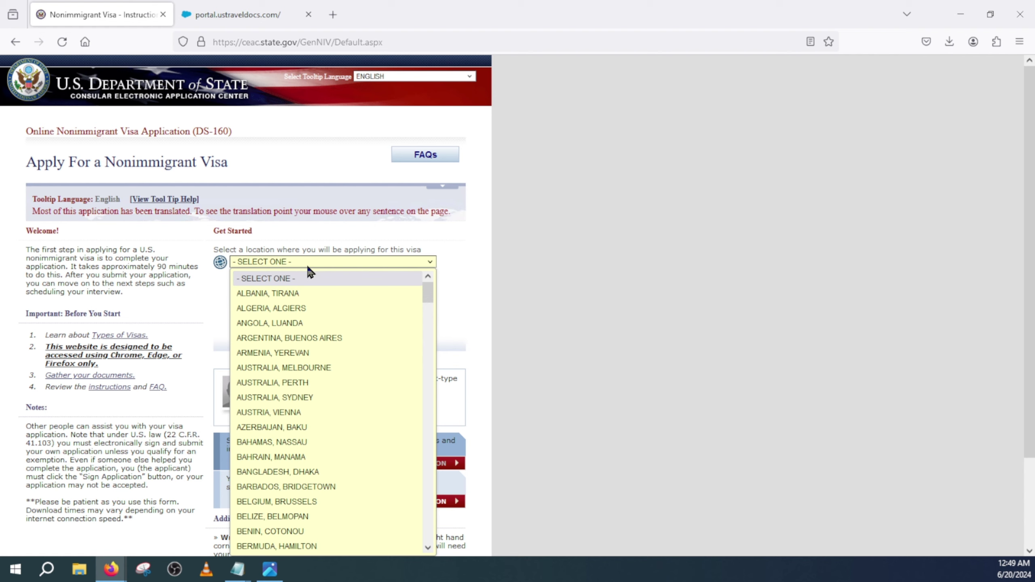
key("p")
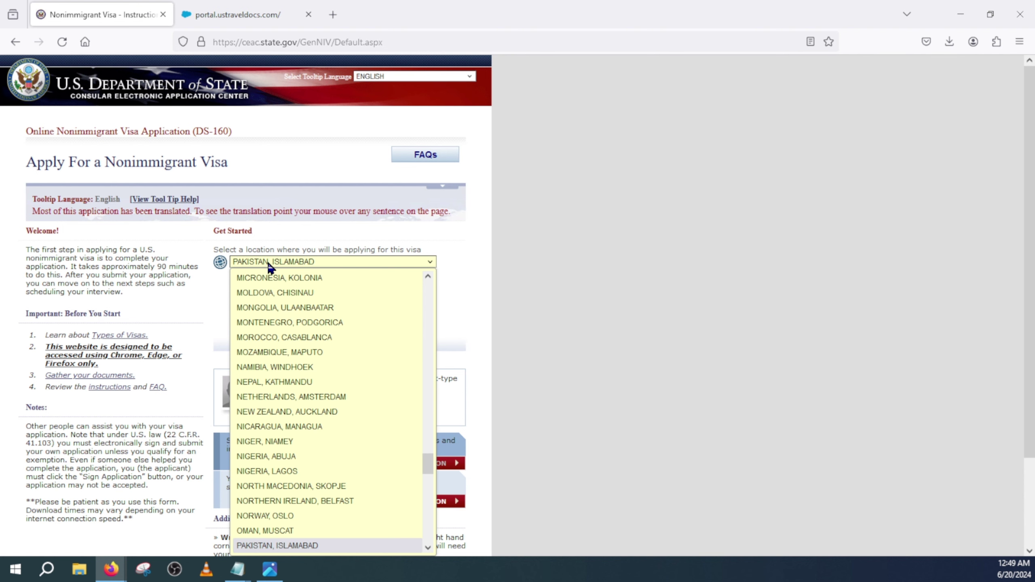
key("Return")
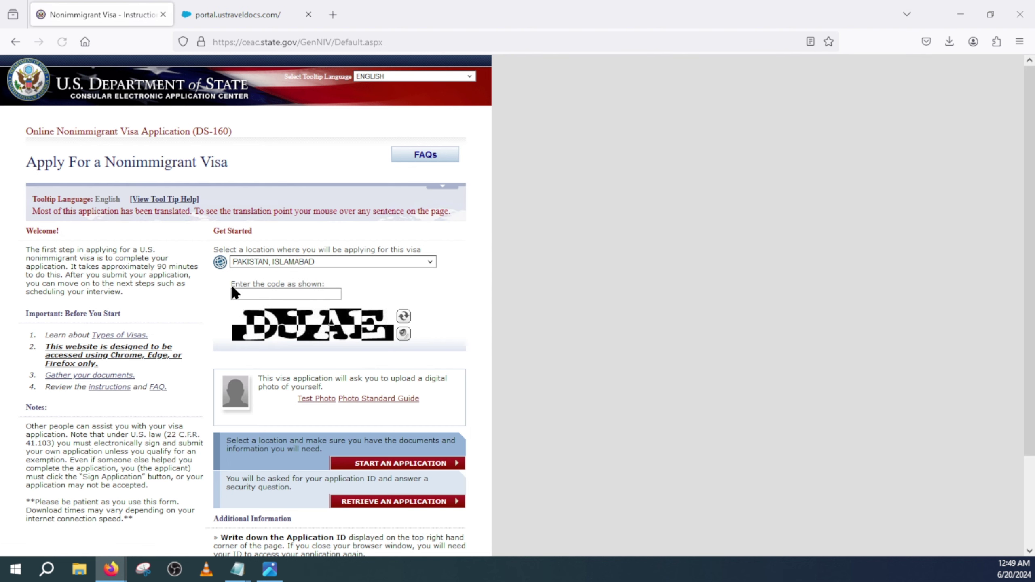
- Refresh the captcha image and enter the displayed security code
left_click(243, 296)
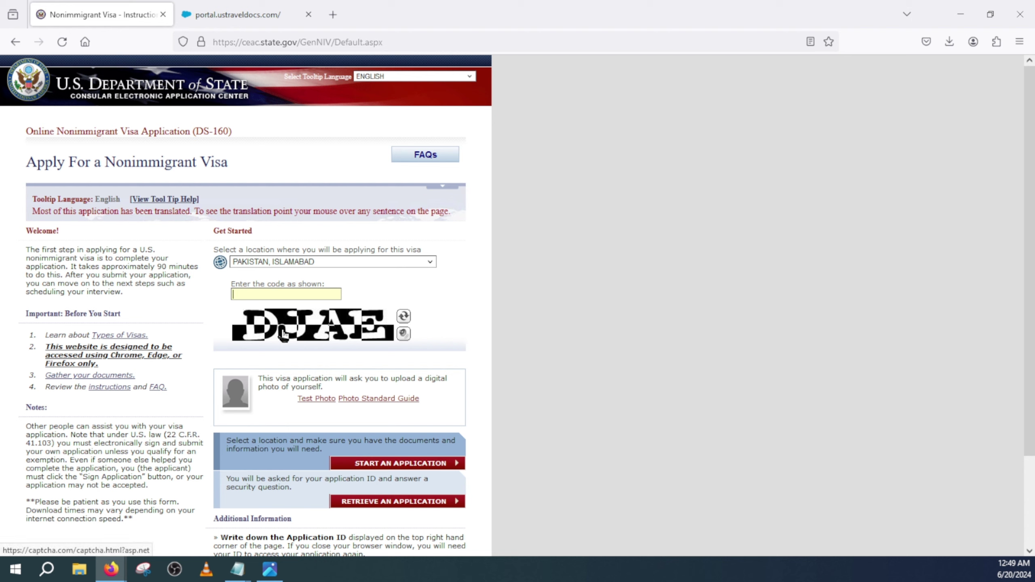
left_click(403, 317)
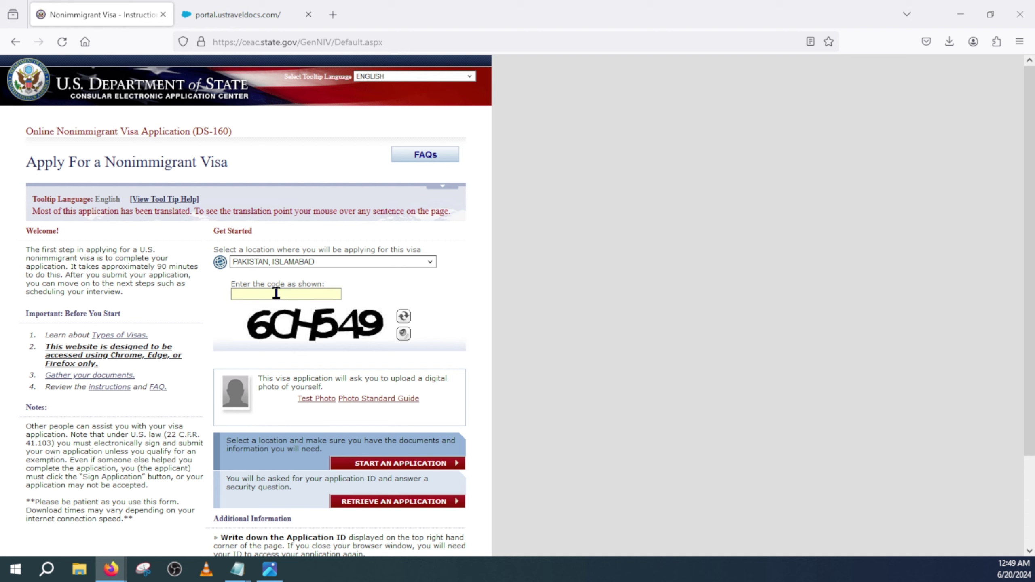
type("6CH549")
scroll(268, 332, "down", 3)
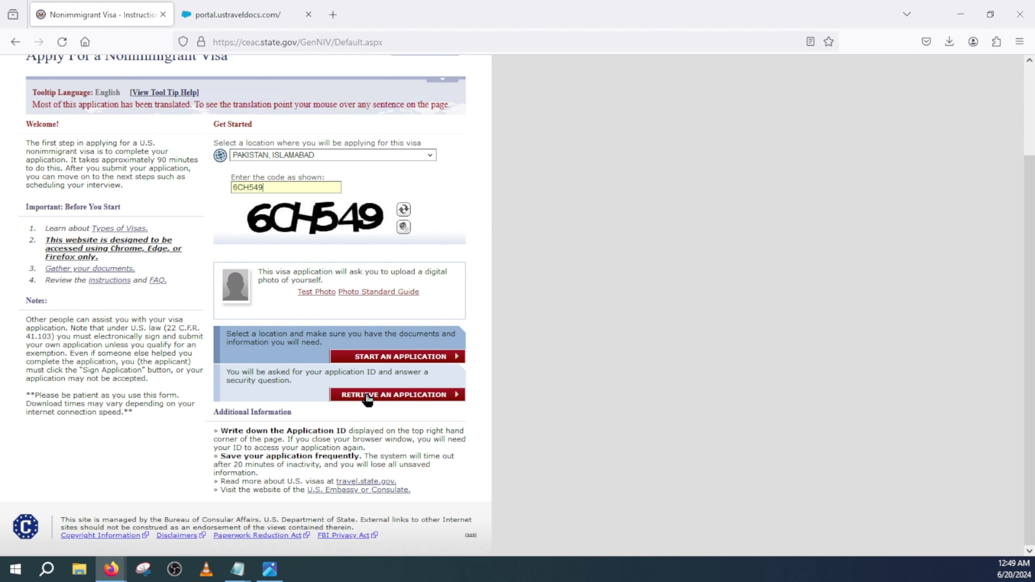
- Retrieve the DS-160 application using the saved application ID from the autofill list
left_click(391, 397)
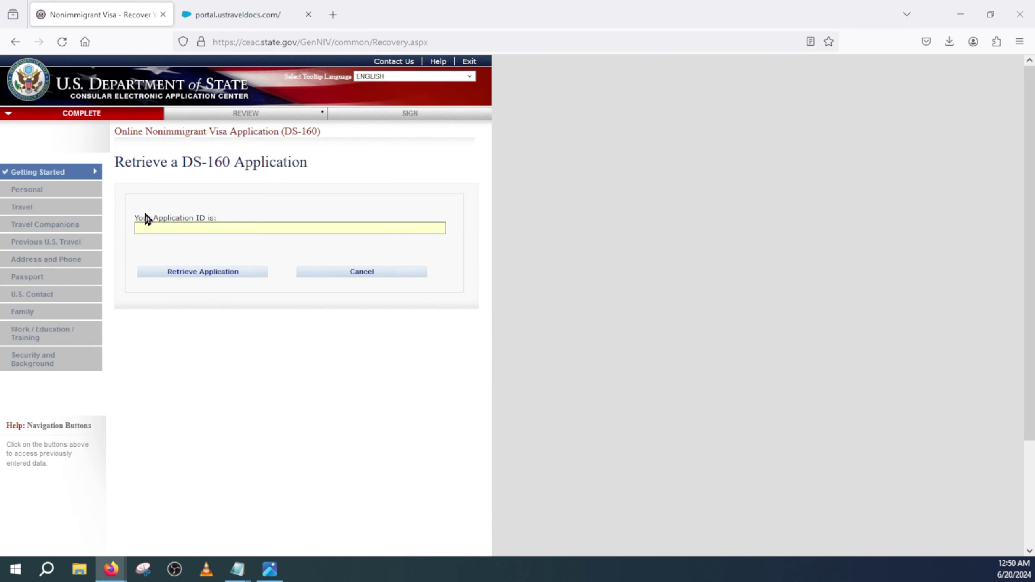
left_click(149, 229)
left_click(212, 229)
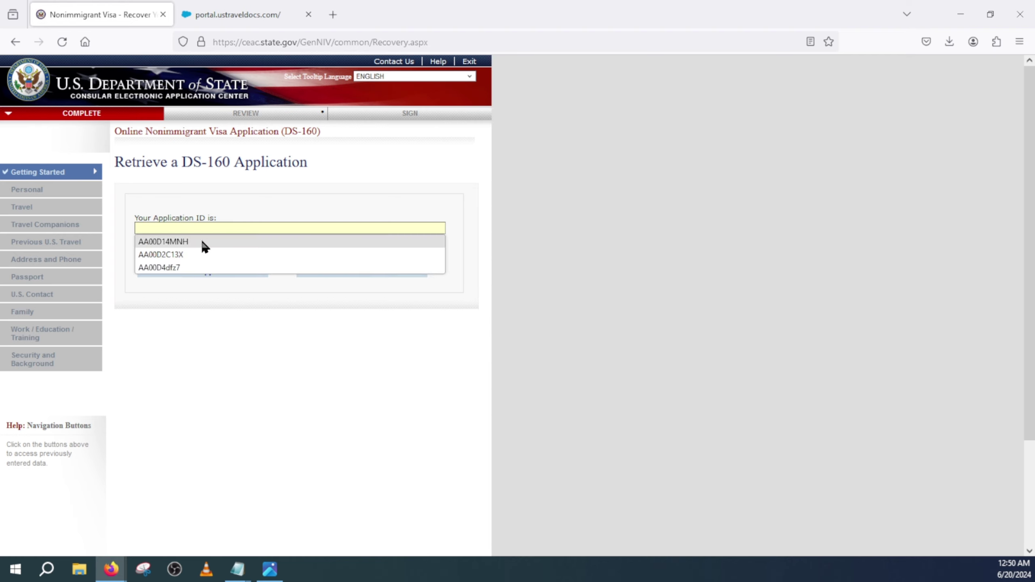
left_click(189, 267)
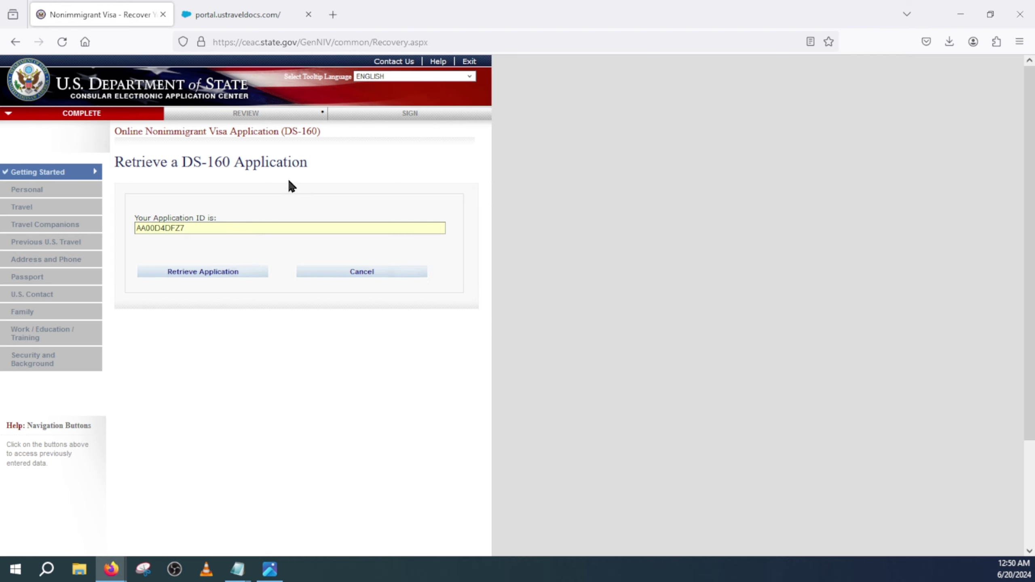
left_click(202, 279)
left_click_drag(138, 228, 151, 255)
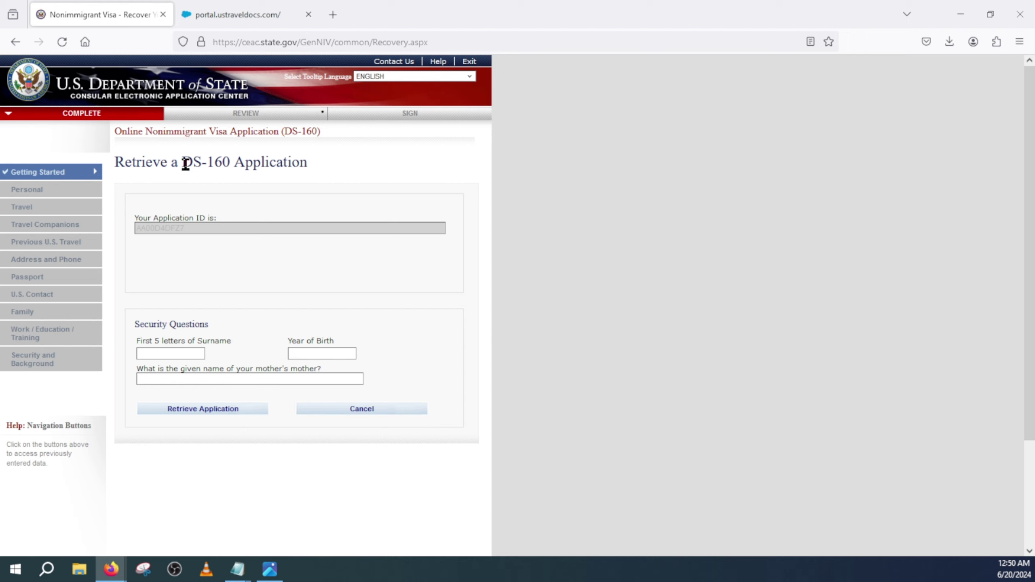
left_click_drag(183, 163, 236, 163)
left_click(229, 192)
- Switch to Capture.JPG in Photos and zoom into the submitted-notice screenshot
key("alt+Tab")
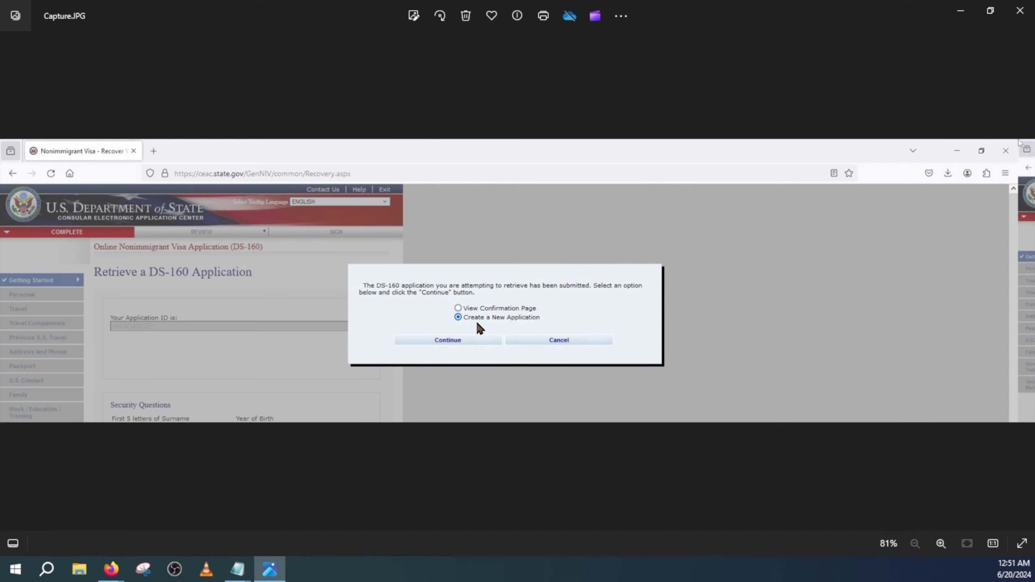
scroll(476, 344, "up", 2)
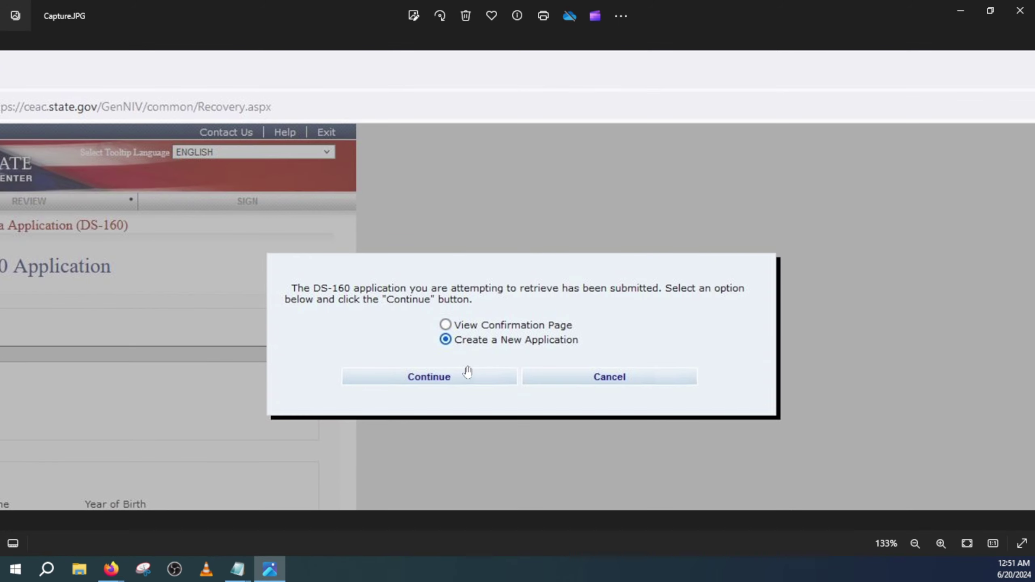
scroll(470, 370, "up", 2)
scroll(480, 360, "up", 1)
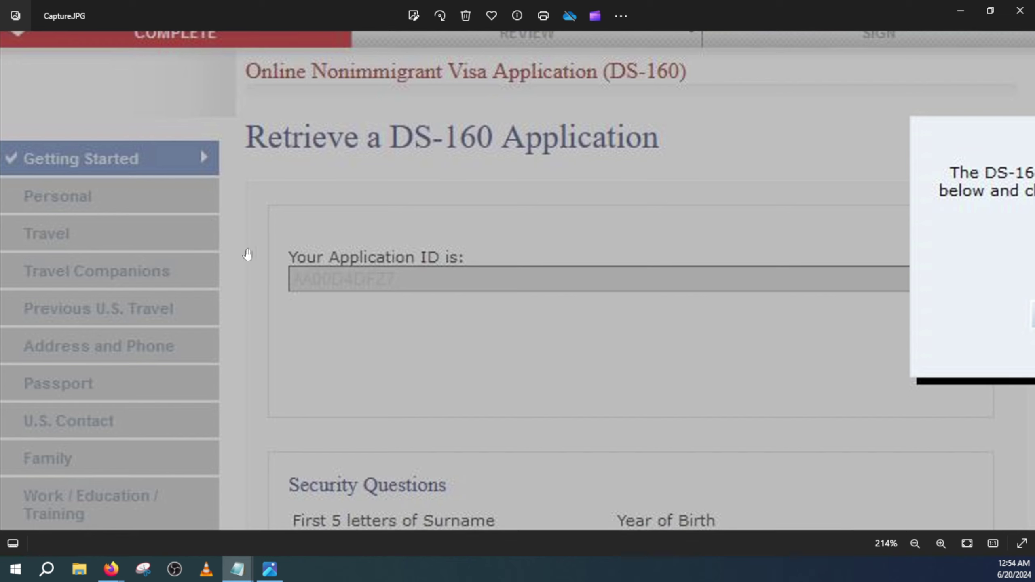
- Pan around the zoomed Capture.JPG, then zoom back out to 81% to show the whole notice
left_click(210, 186)
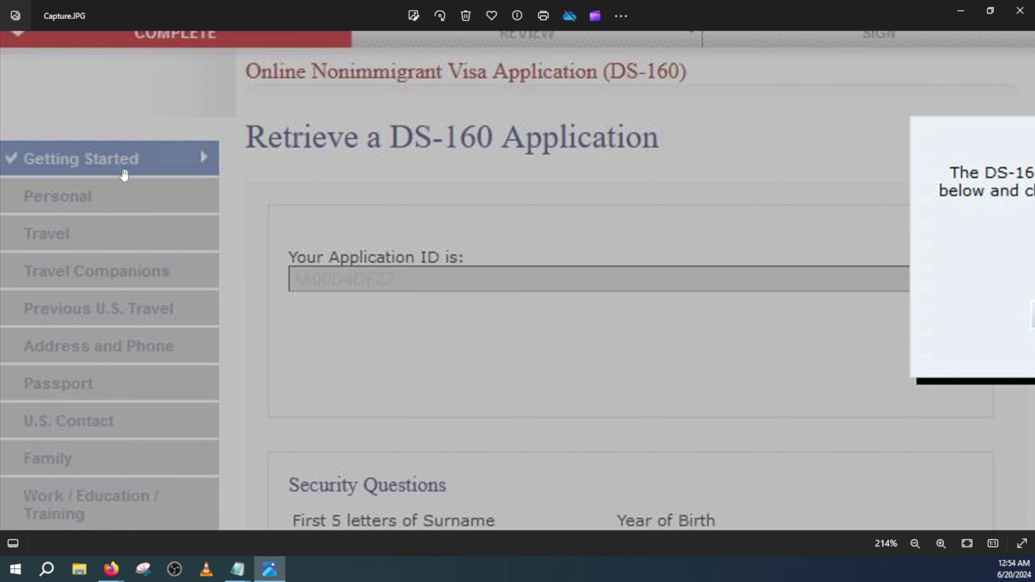
scroll(126, 229, "up", 2)
scroll(138, 163, "down", 2)
scroll(436, 310, "right", 6)
scroll(657, 307, "left", 6)
scroll(656, 307, "up", 2)
scroll(799, 293, "down", 2)
scroll(351, 287, "right", 4)
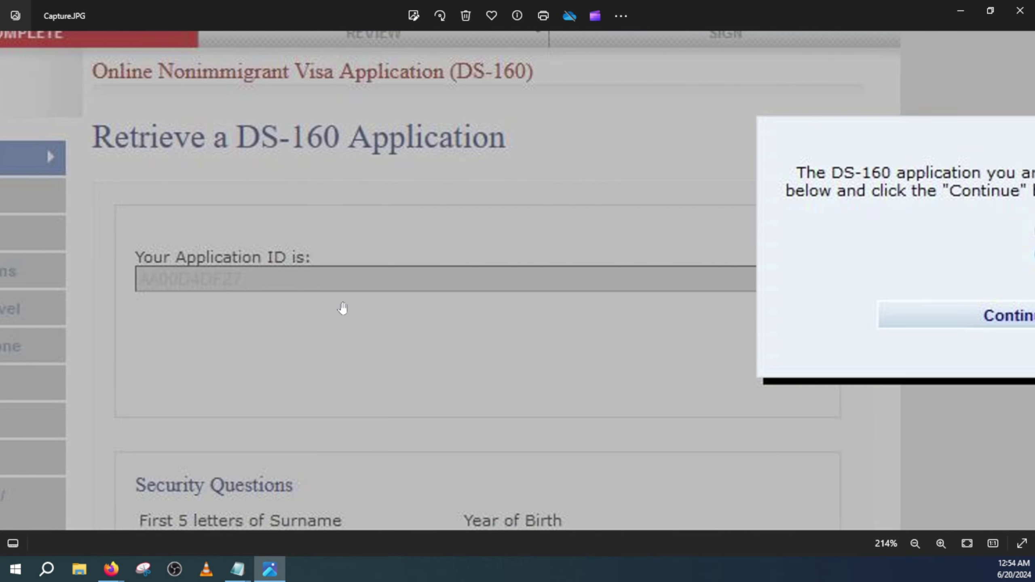
scroll(319, 215, "left", 1)
scroll(319, 214, "down", 6)
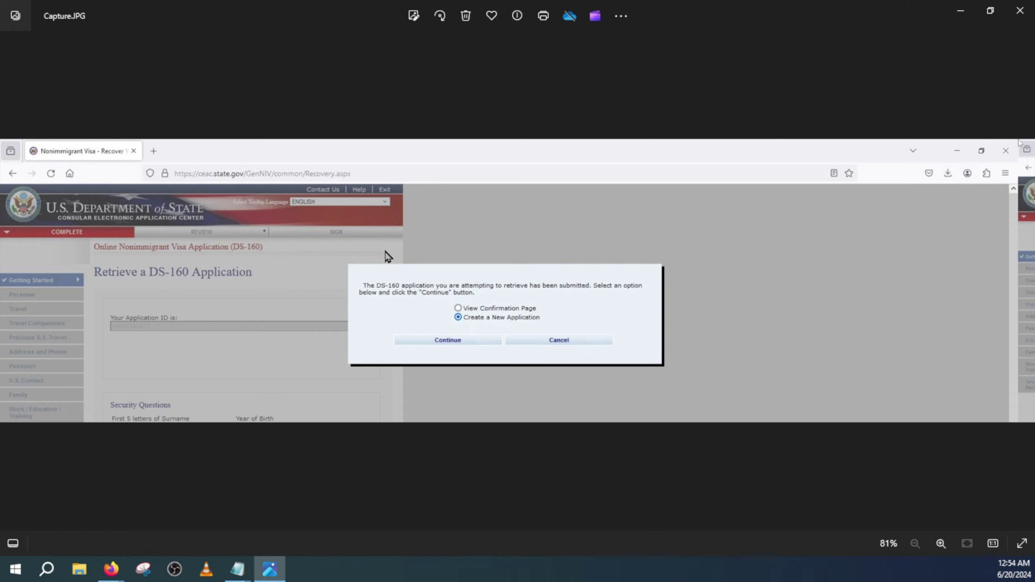
- Leave the screenshot and return to the ustraveldocs portal login page in the browser
left_click(952, 19)
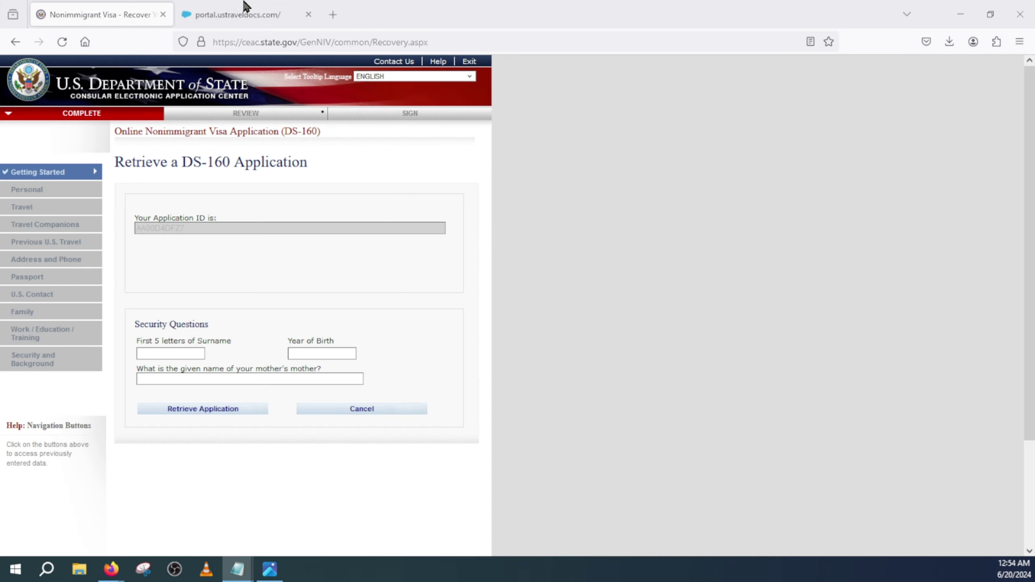
left_click(232, 12)
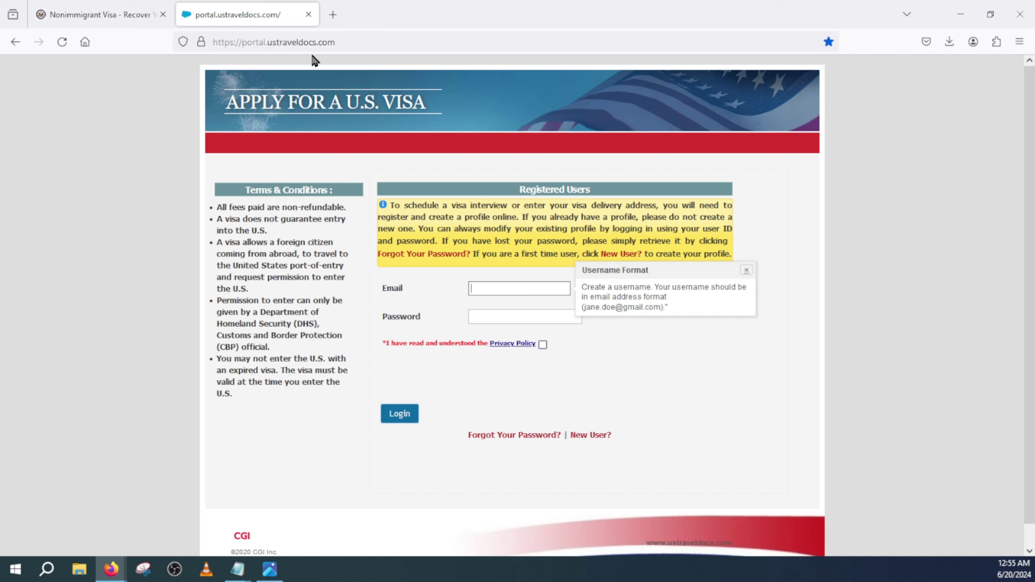
left_click(351, 43)
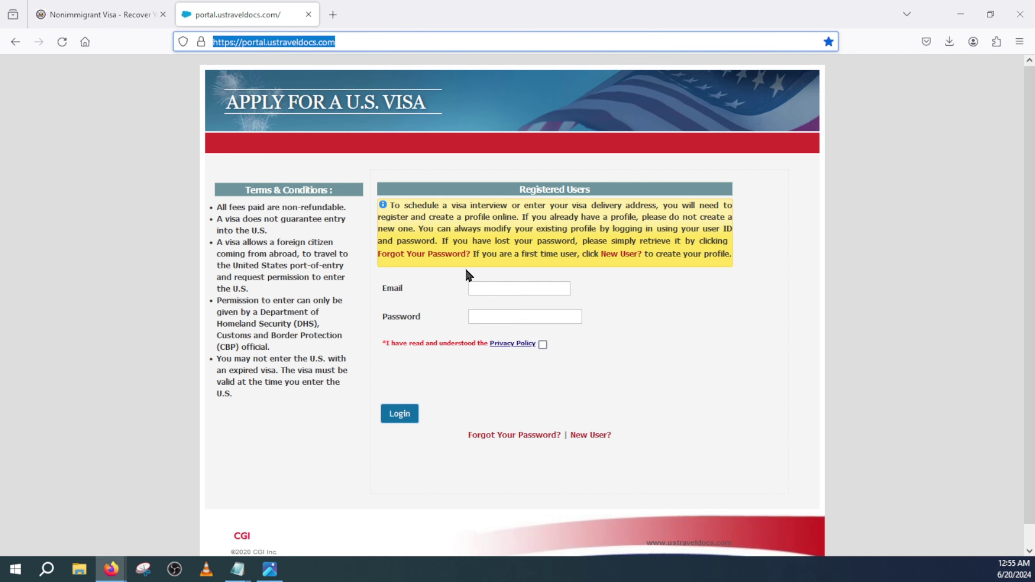
- Enter the account e-mail and password and accept the Privacy Policy
left_click(495, 289)
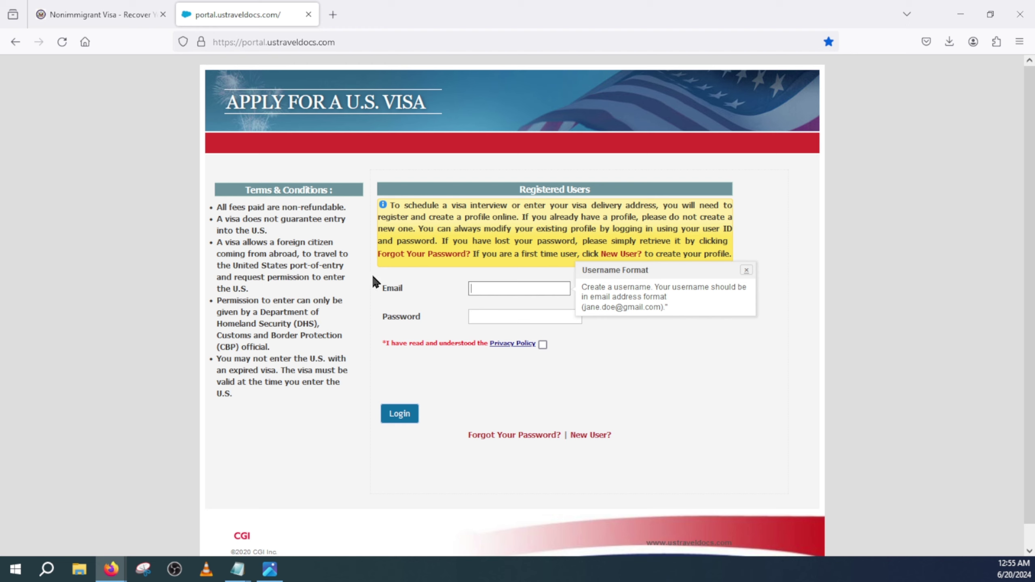
key("Tab")
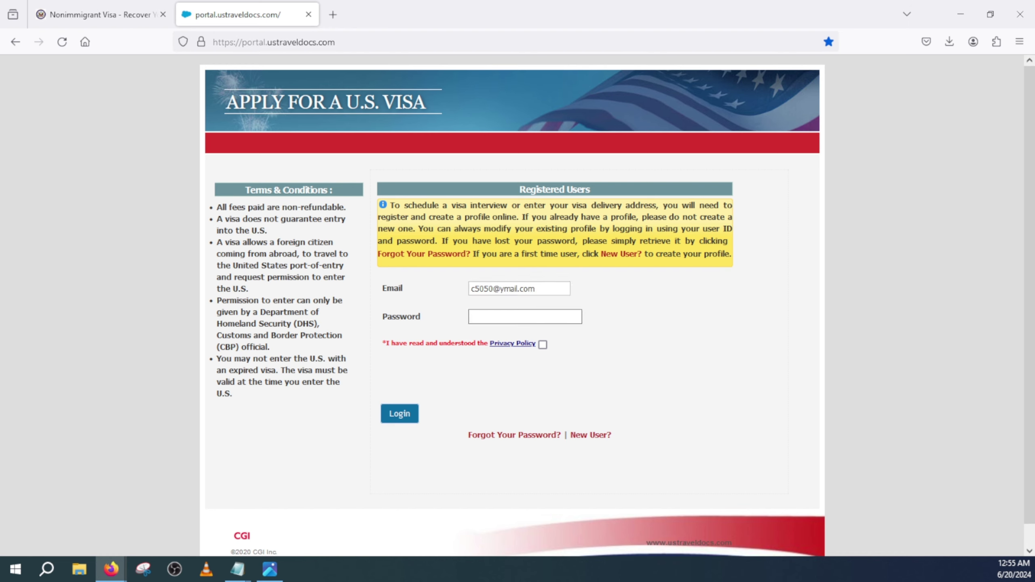
type("********")
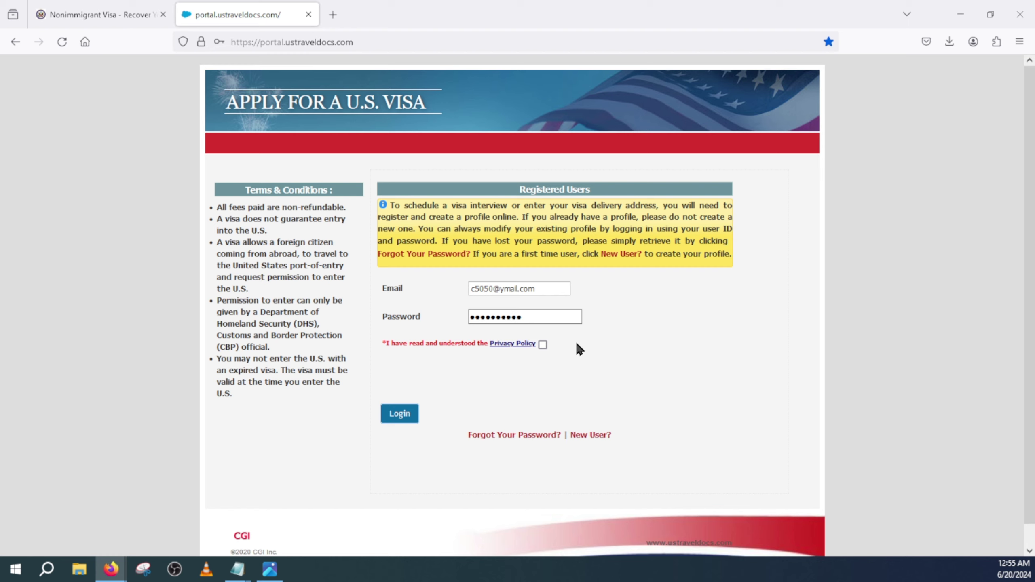
left_click(542, 344)
- Log in, browse the applicant dashboard, and go to the Update Profile page
left_click(394, 416)
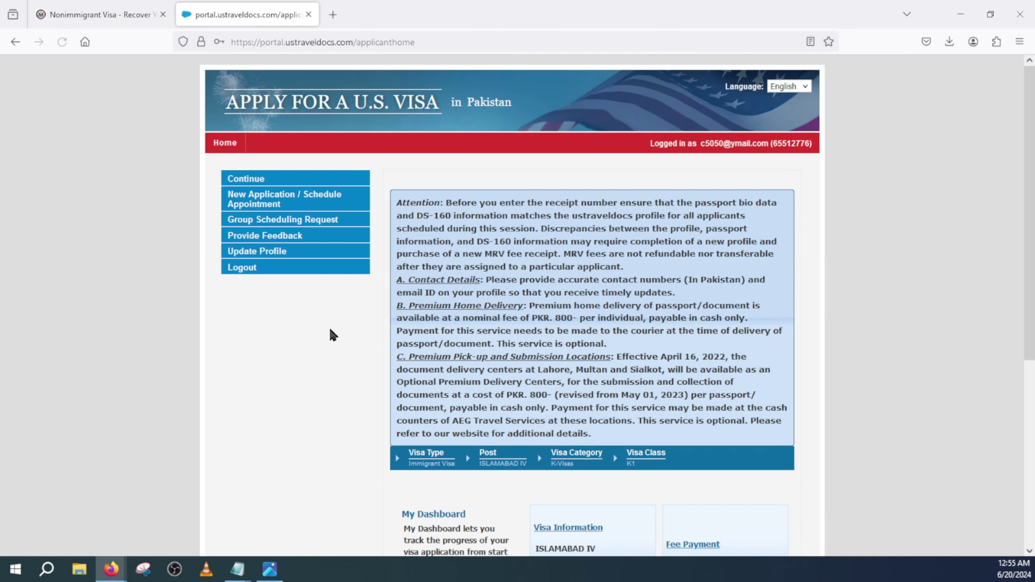
scroll(545, 325, "down", 3)
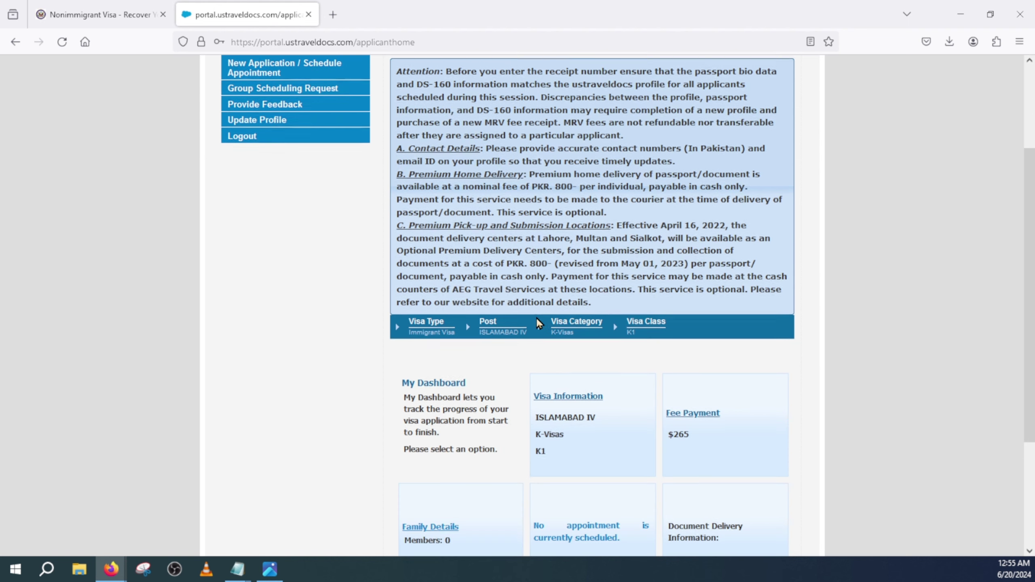
scroll(330, 286, "up", 3)
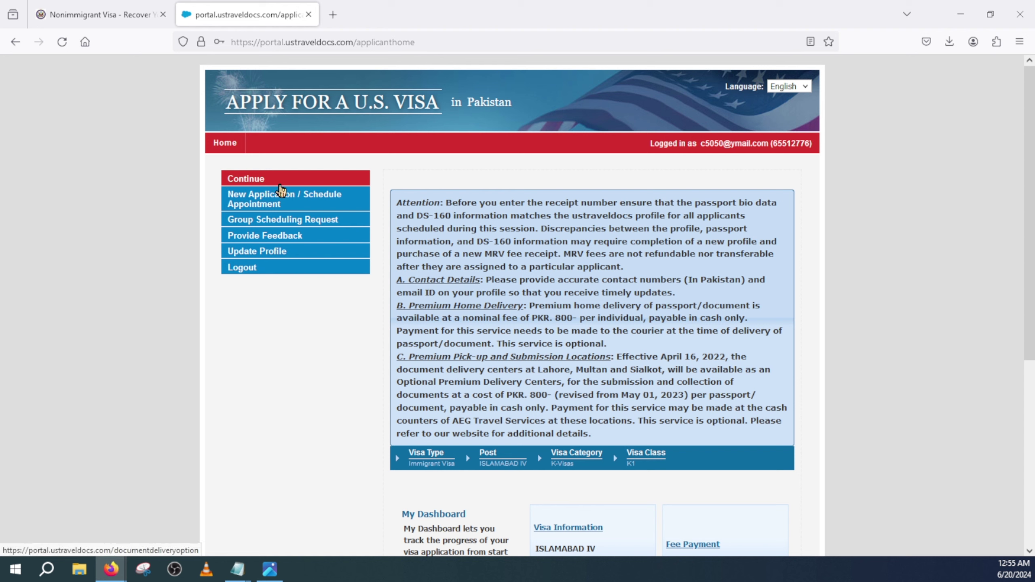
left_click(269, 180)
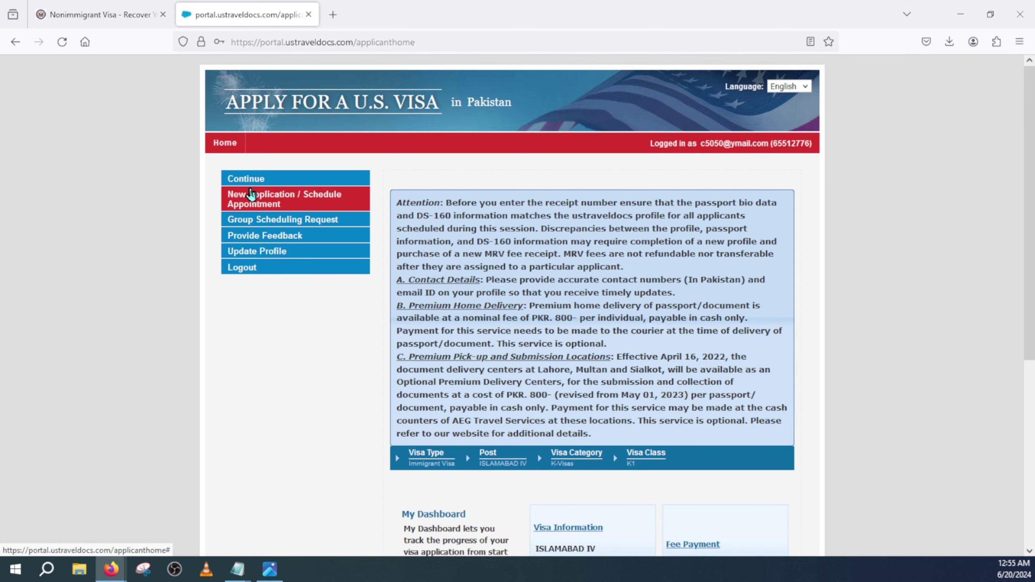
scroll(441, 329, "down", 5)
scroll(441, 328, "up", 5)
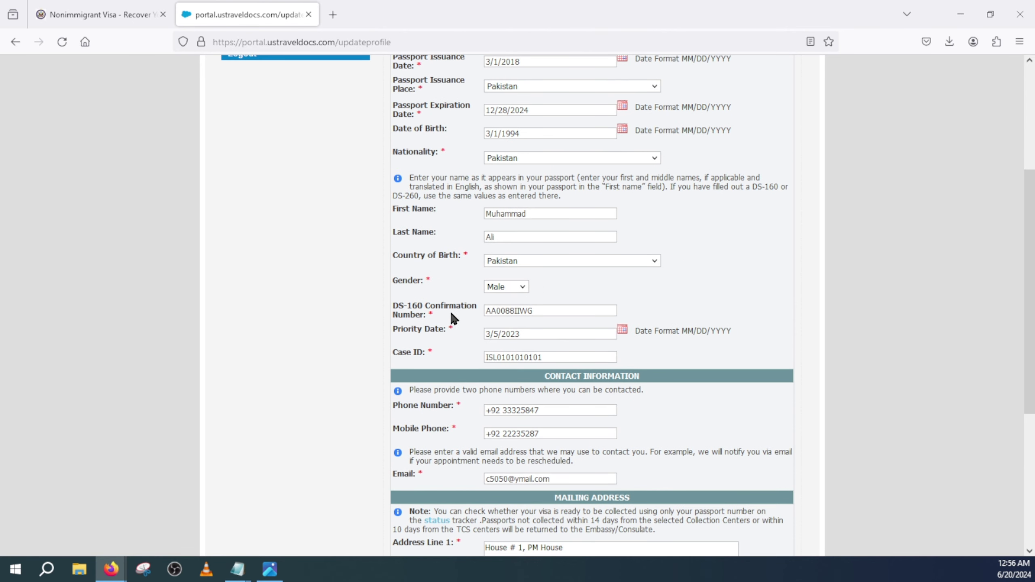
scroll(396, 311, "down", 2)
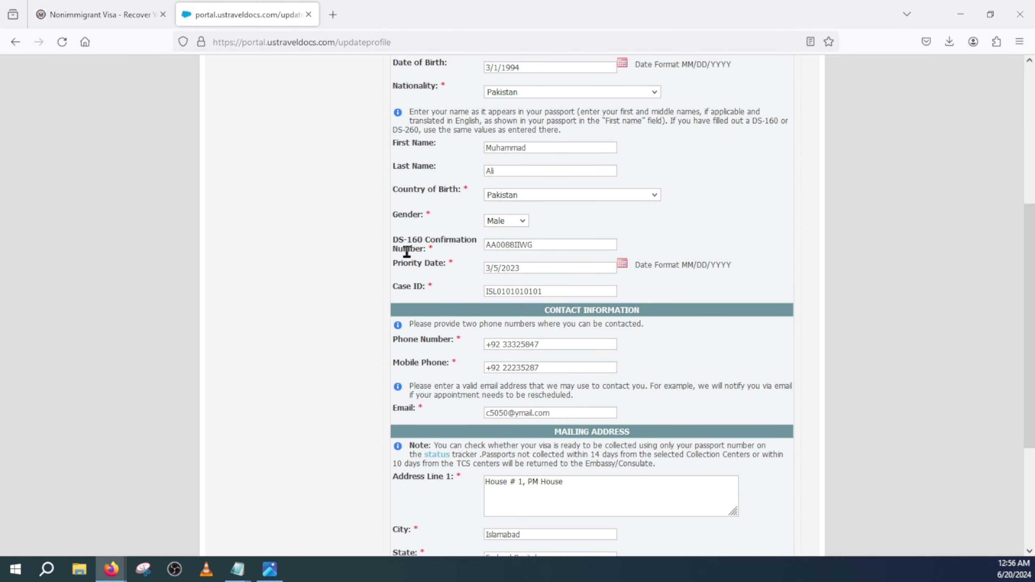
- Replace the old DS-160 Confirmation Number in the profile with the new confirmation number
left_click(548, 244)
left_click_drag(548, 243, 478, 241)
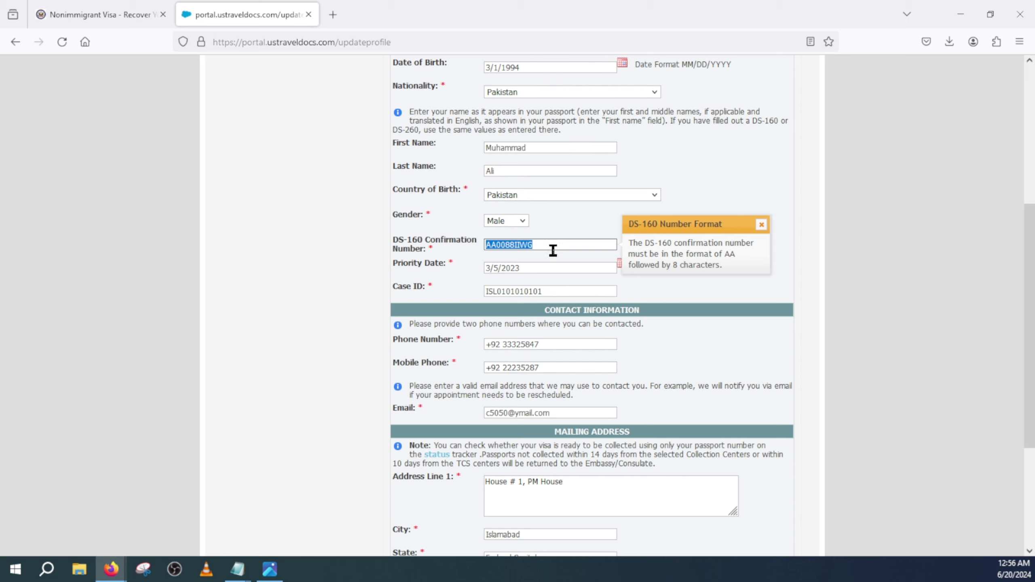
key("BackSpace")
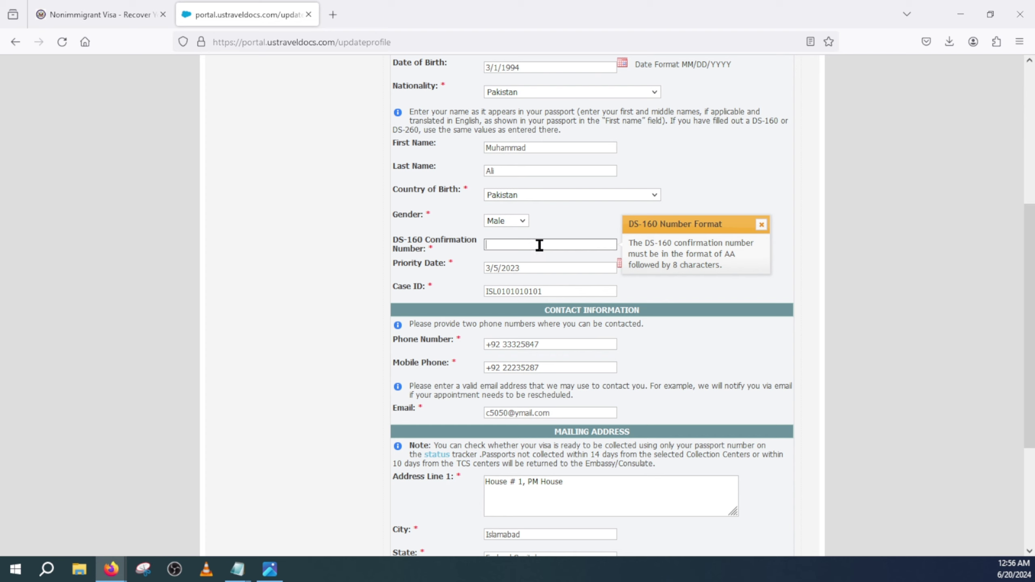
scroll(558, 262, "down", 3)
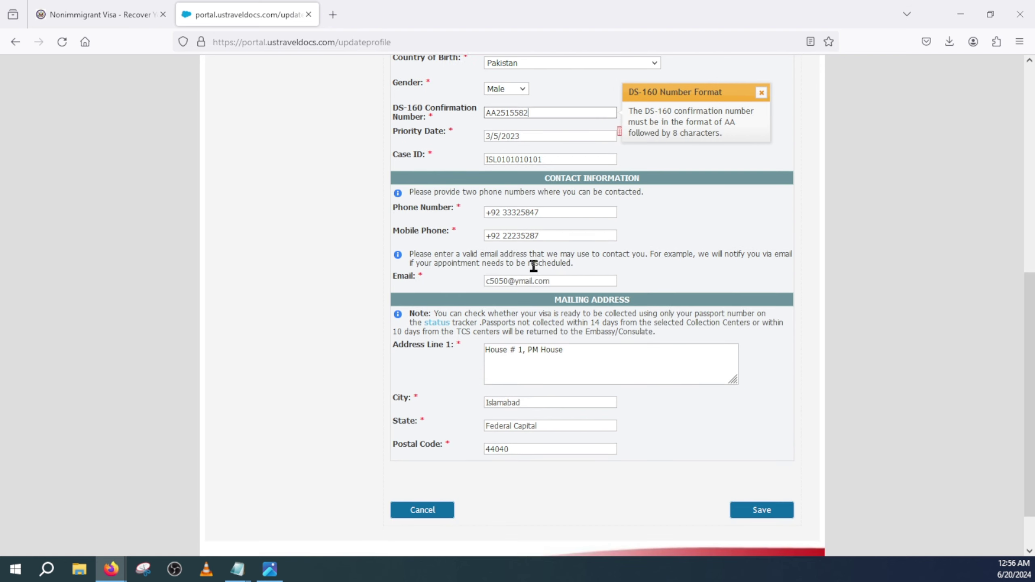
scroll(570, 310, "down", 1)
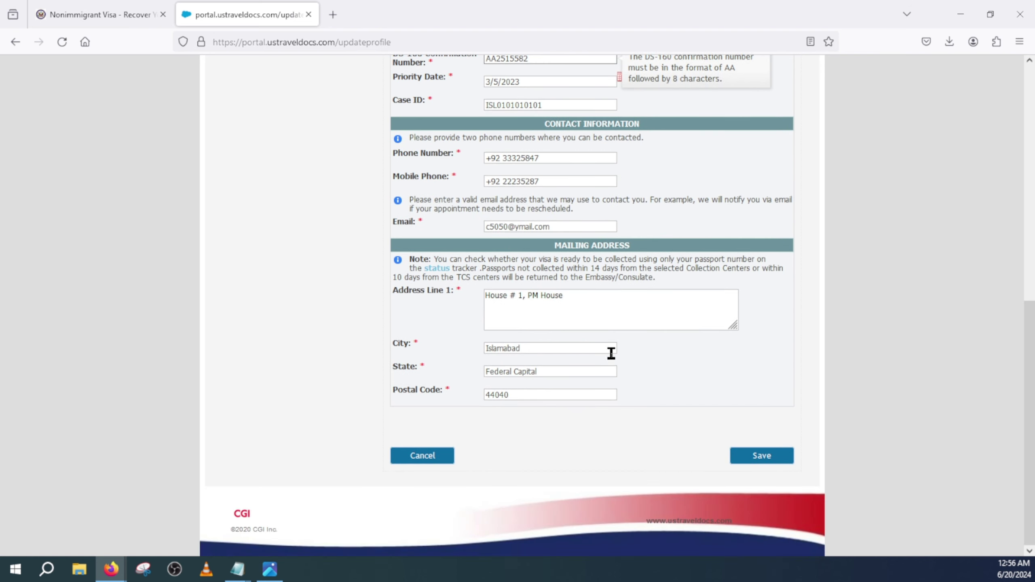
- Save the profile with the new DS-160 number, which triggers an incorrect-number error
left_click(761, 460)
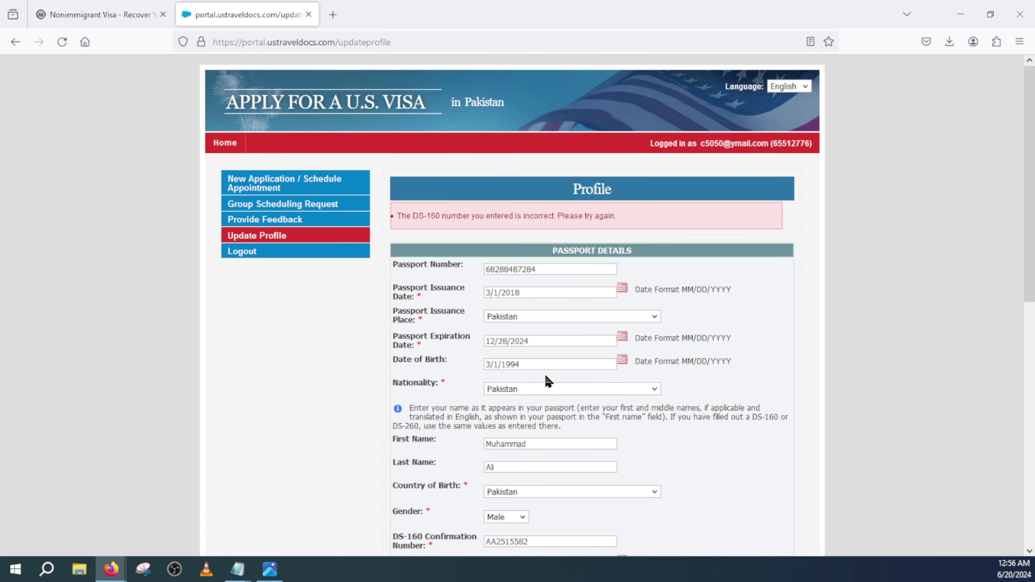
scroll(556, 326, "down", 1)
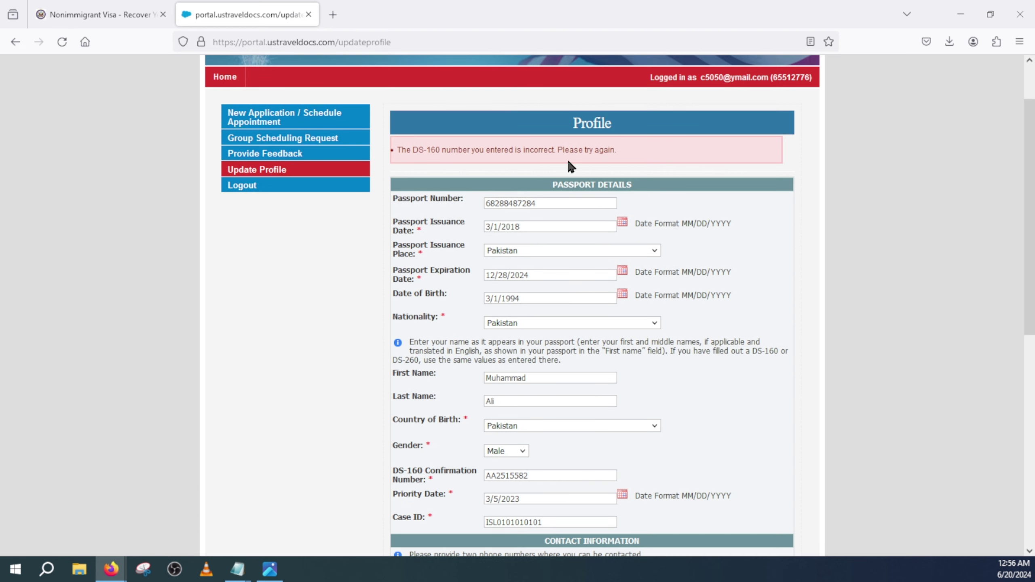
scroll(529, 294, "down", 2)
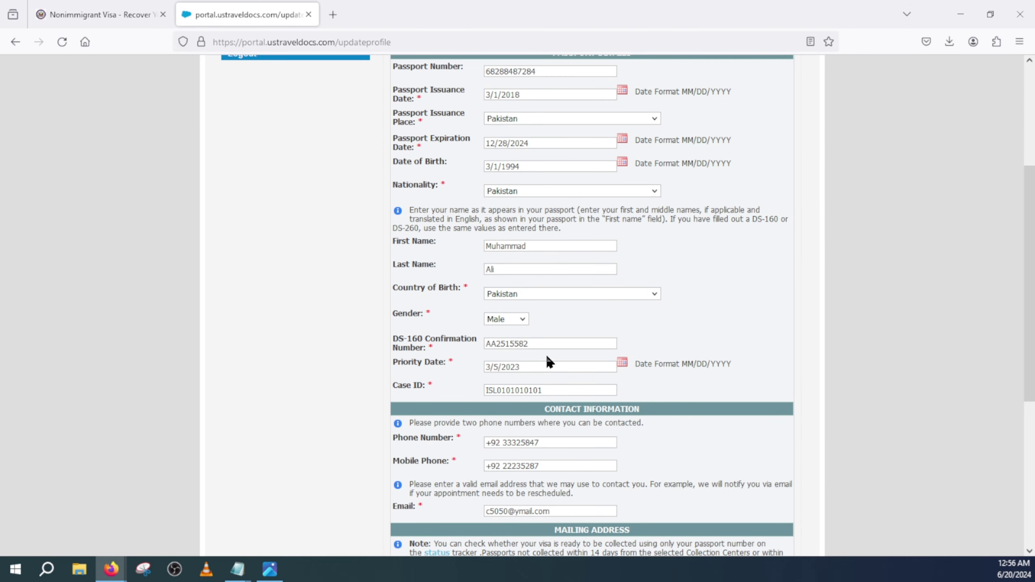
- Append the missing digits to the DS-160 number, save again, and reselect the field
left_click(549, 344)
scroll(582, 300, "down", 4)
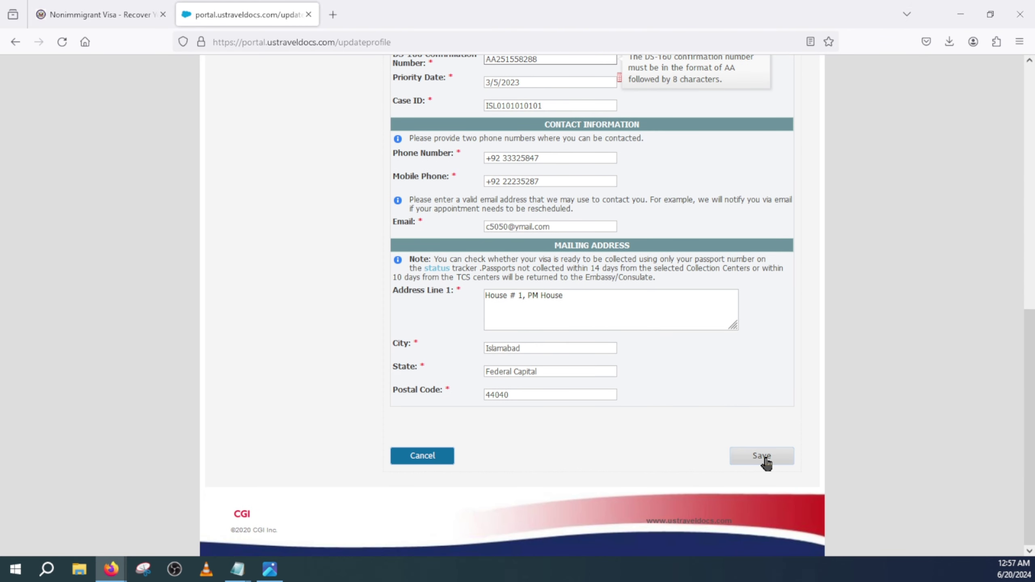
left_click(763, 457)
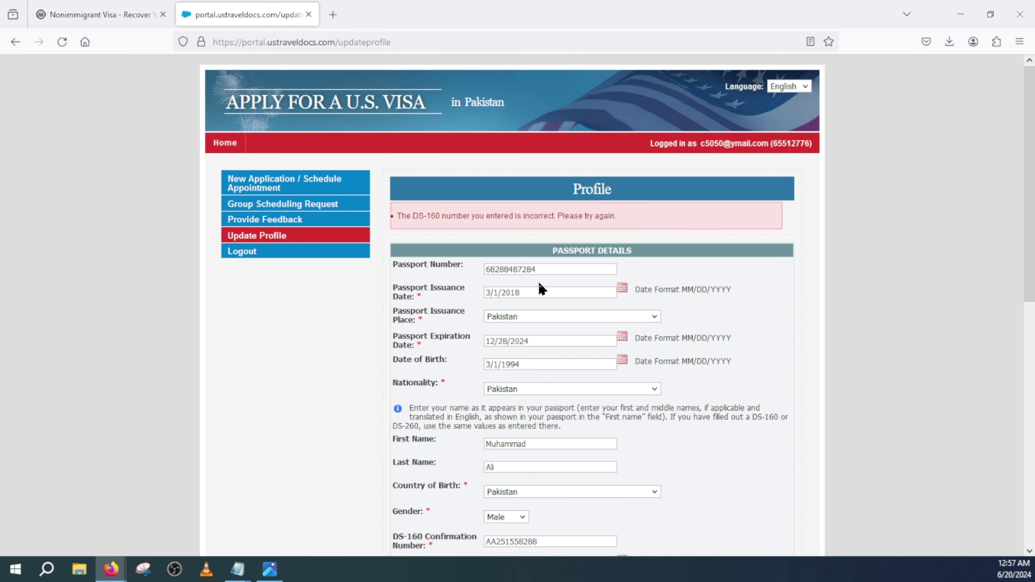
scroll(612, 285, "down", 3)
scroll(449, 347, "up", 1)
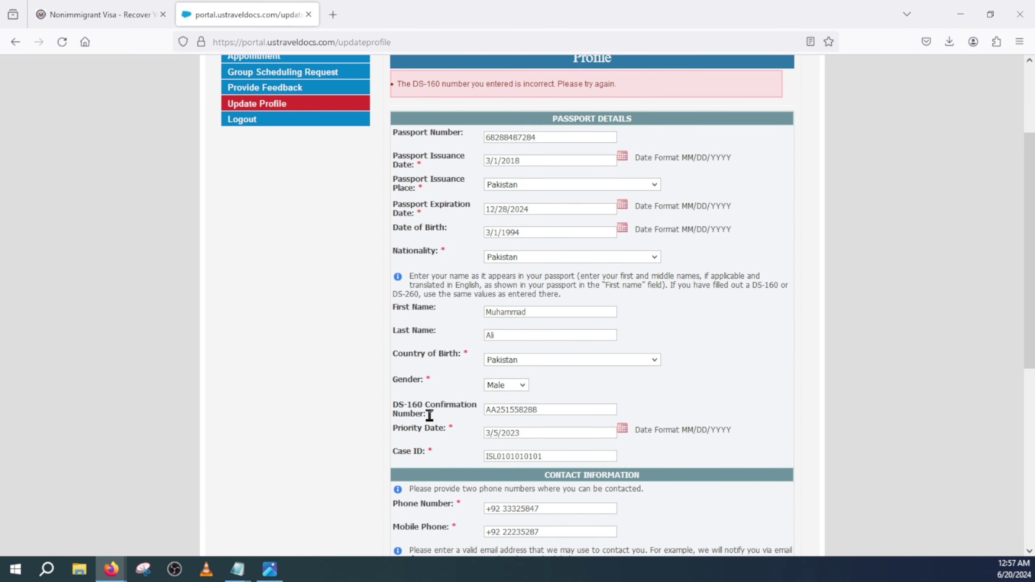
double_click(550, 410)
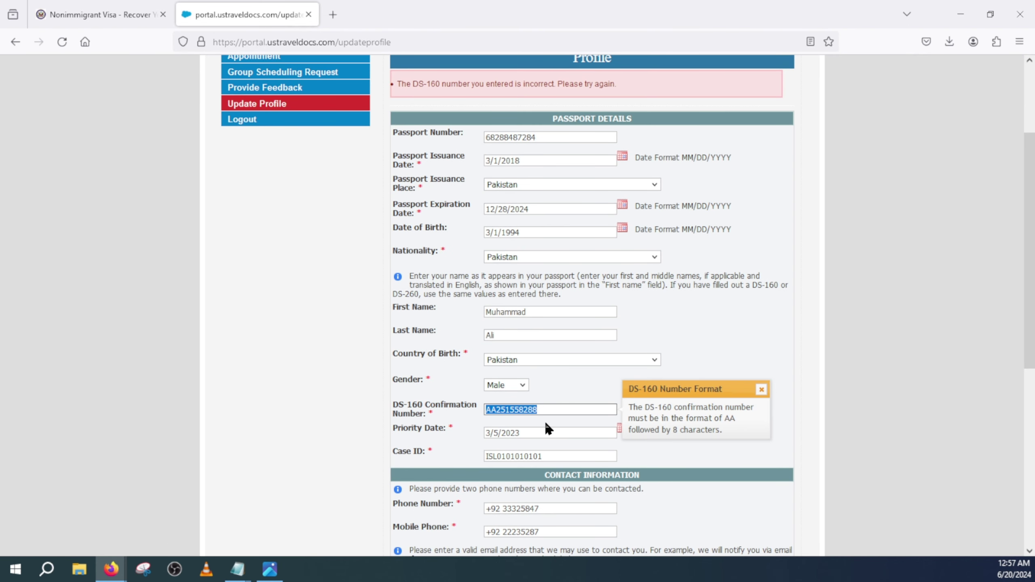